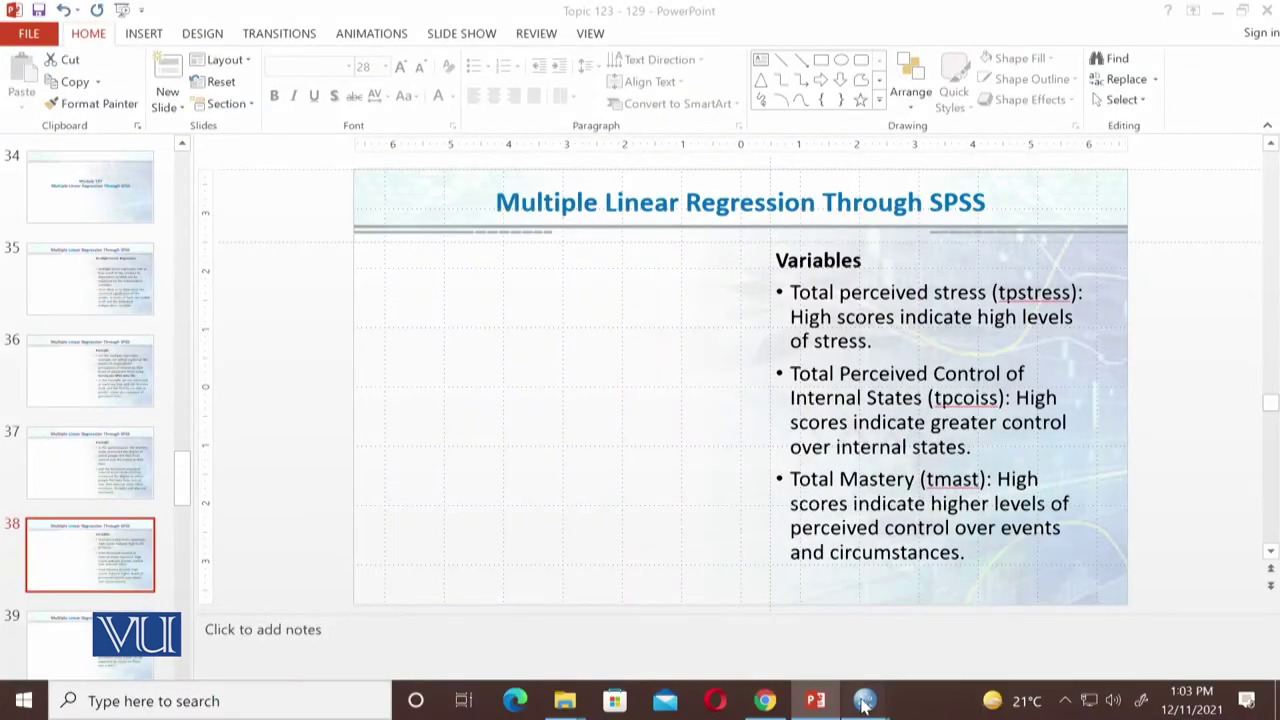
Bring the survey.sav data editor forward and switch to Variable View.
mouse_move(864, 703)
left_click(1050, 650)
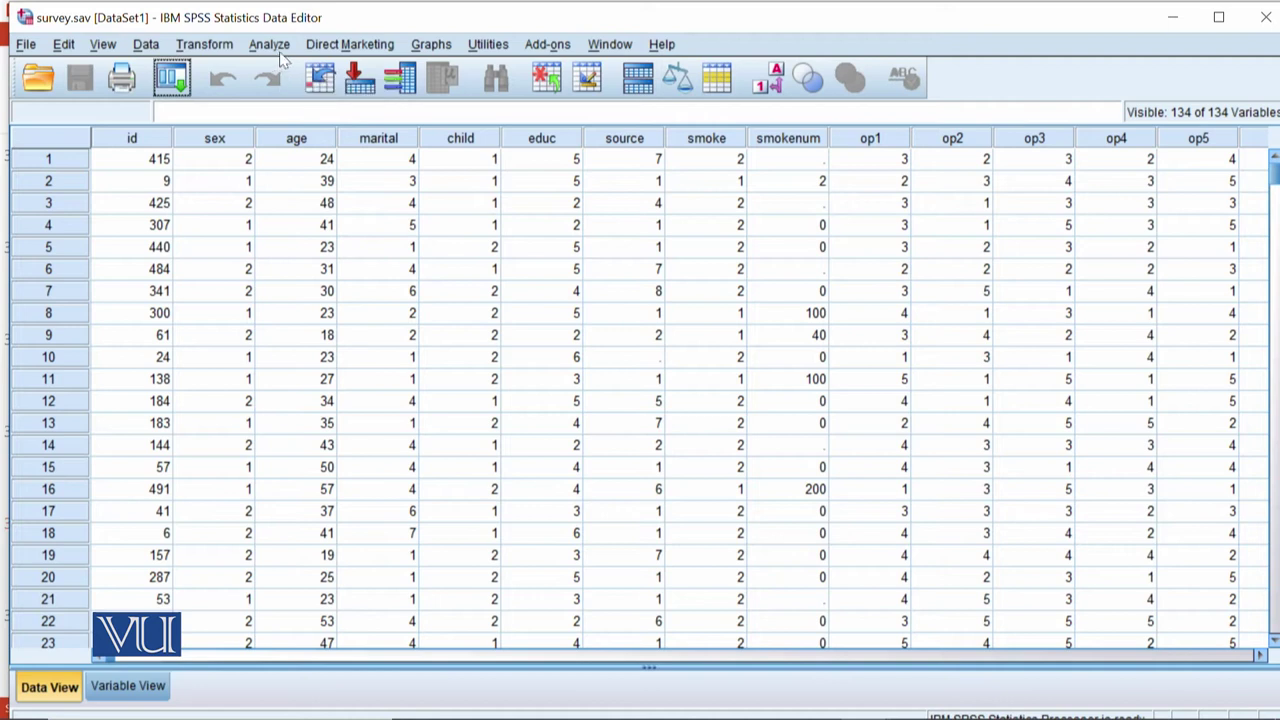
left_click(97, 688)
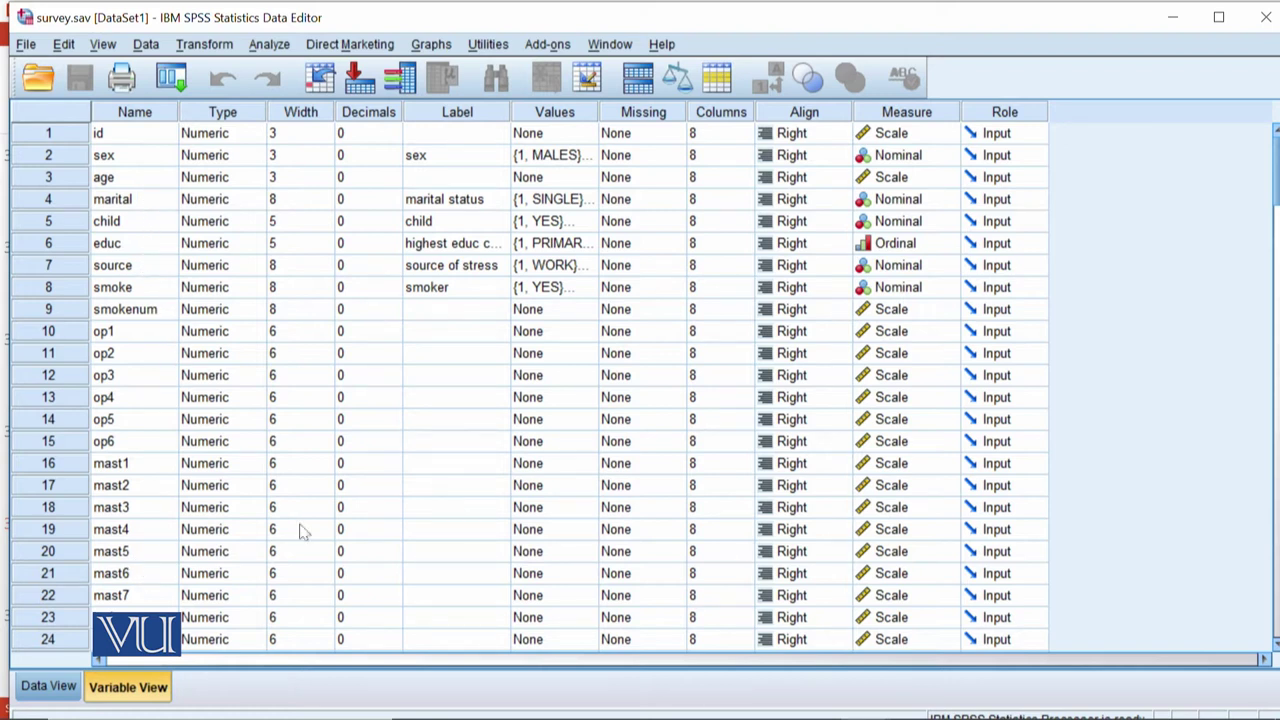
Widen the Label column to show full labels for tpstress, tmast and tpcoiss.
left_click_drag(1272, 200, 1276, 508)
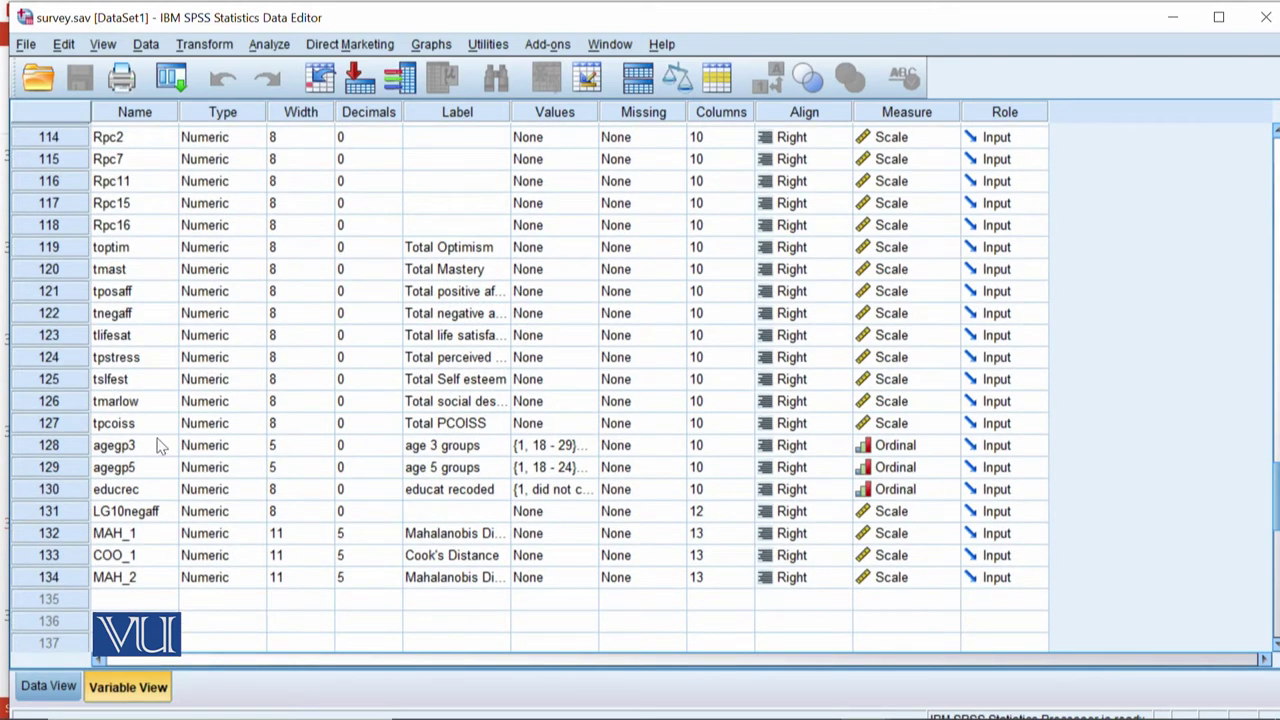
left_click(100, 360)
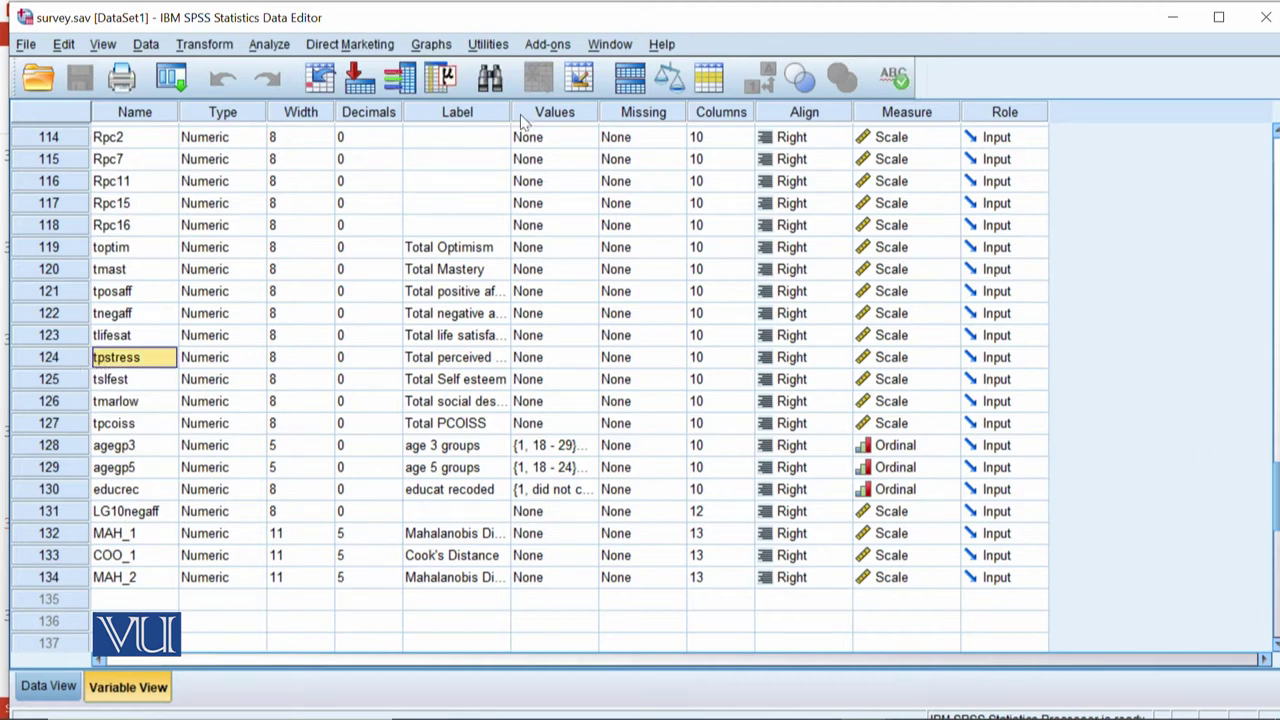
left_click_drag(510, 113, 644, 113)
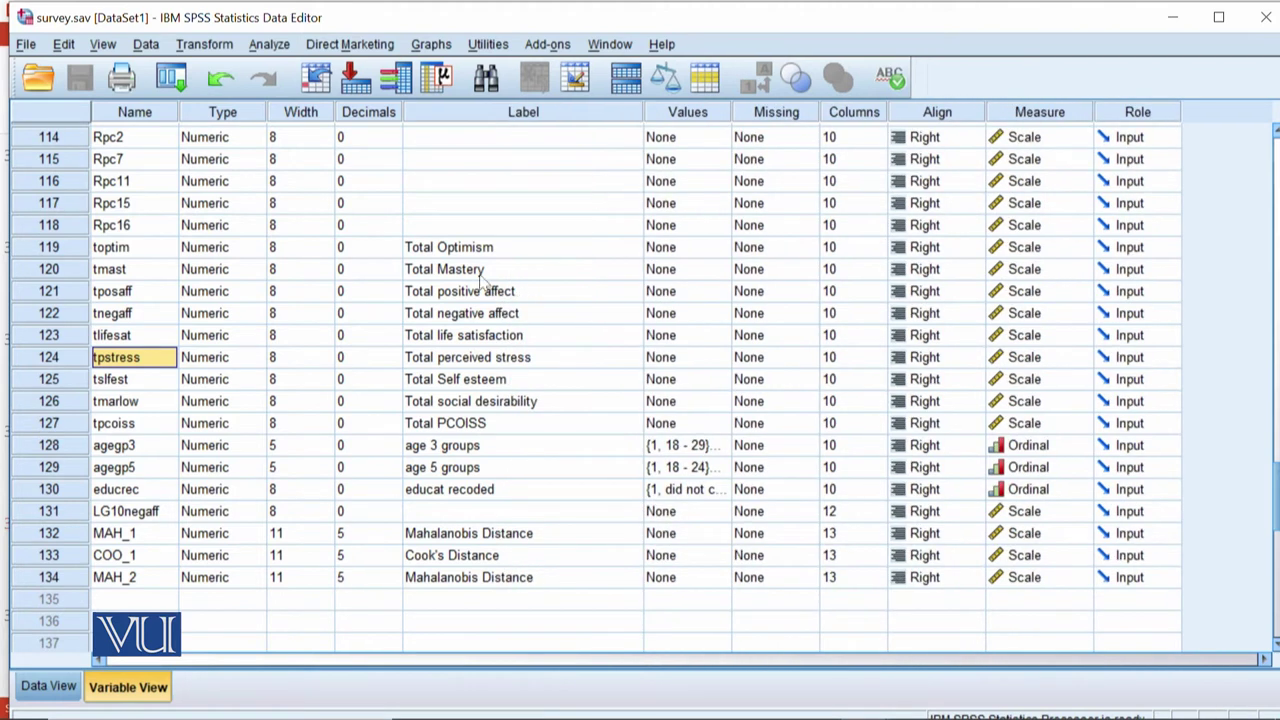
left_click(152, 273)
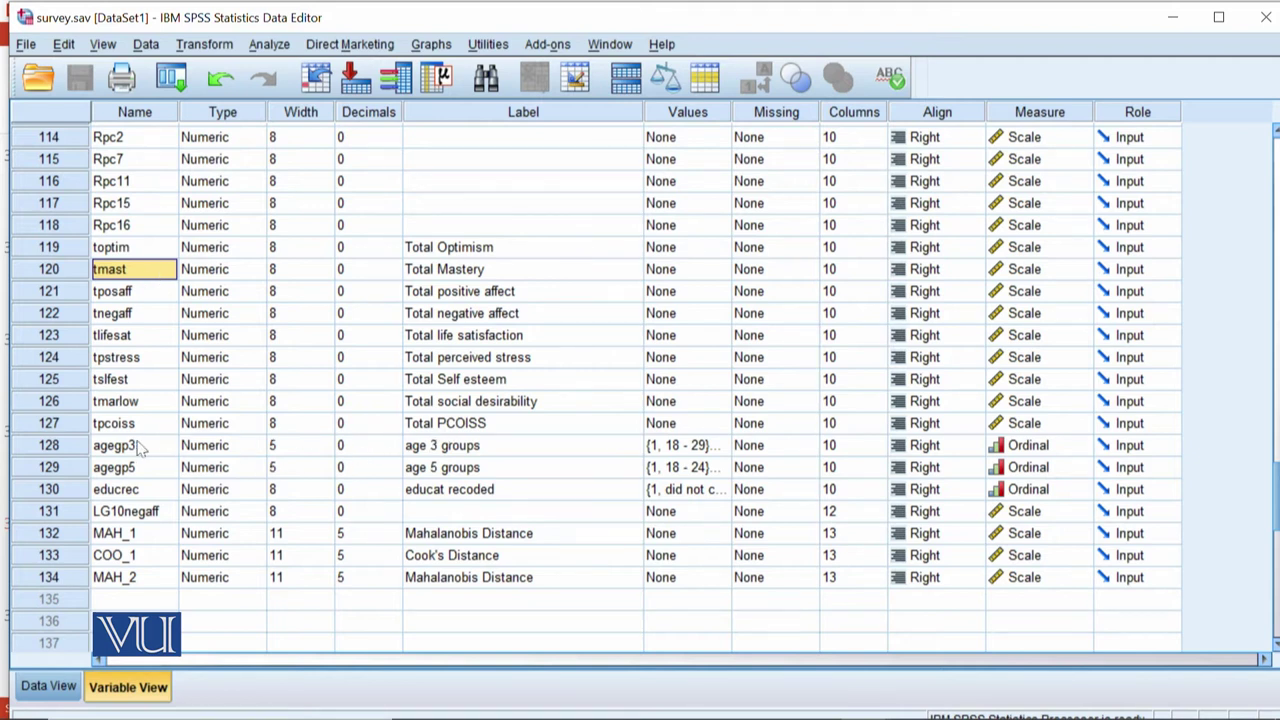
left_click(50, 425)
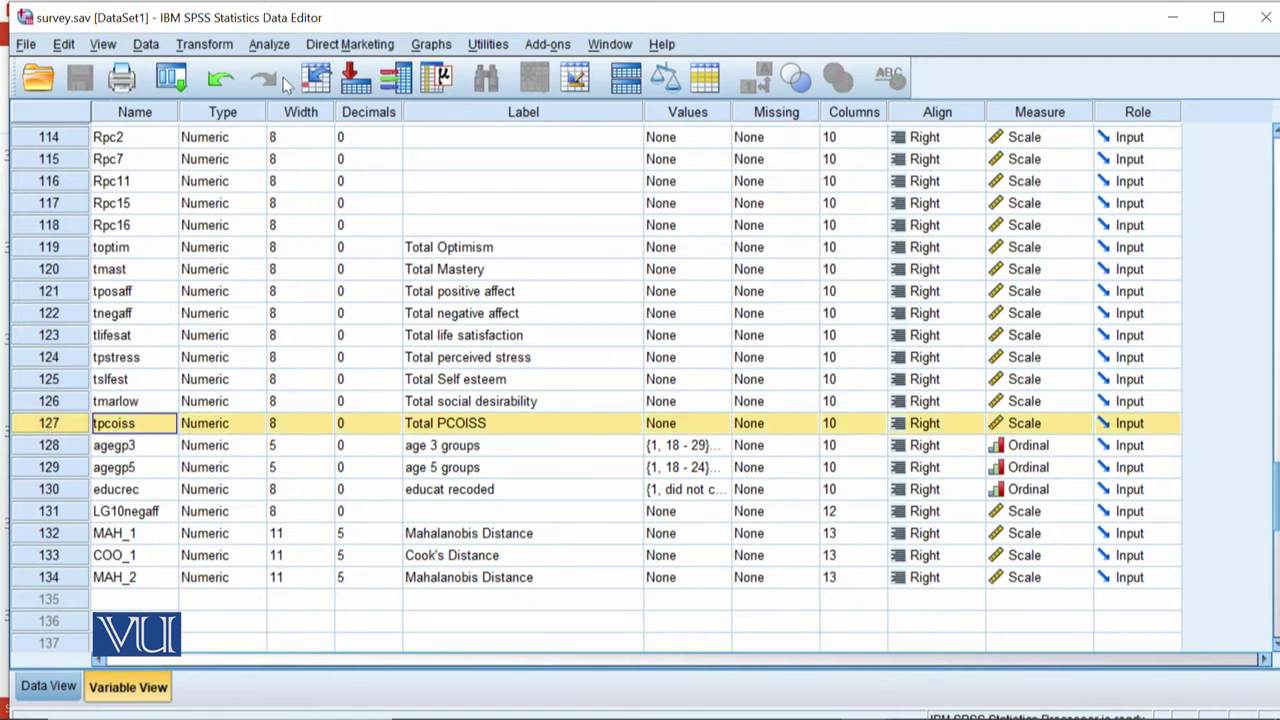
Start a Linear Regression with Total perceived stress as the dependent variable.
left_click(269, 44)
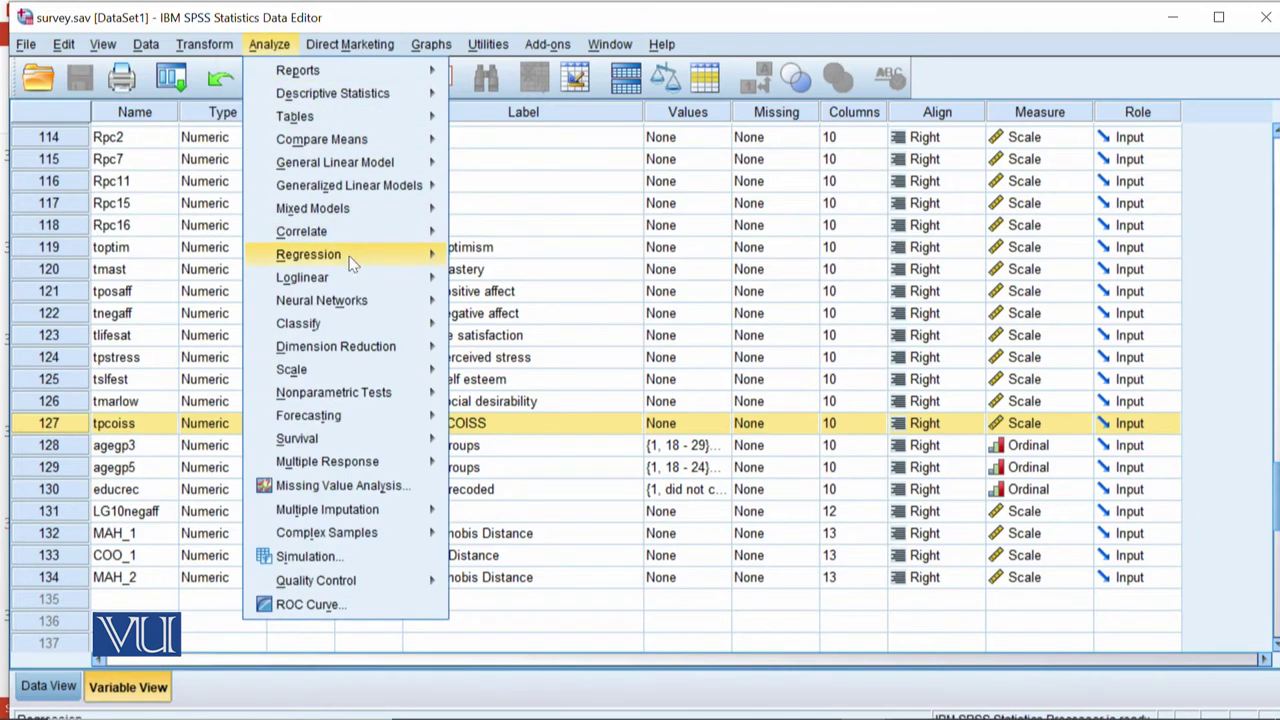
mouse_move(352, 258)
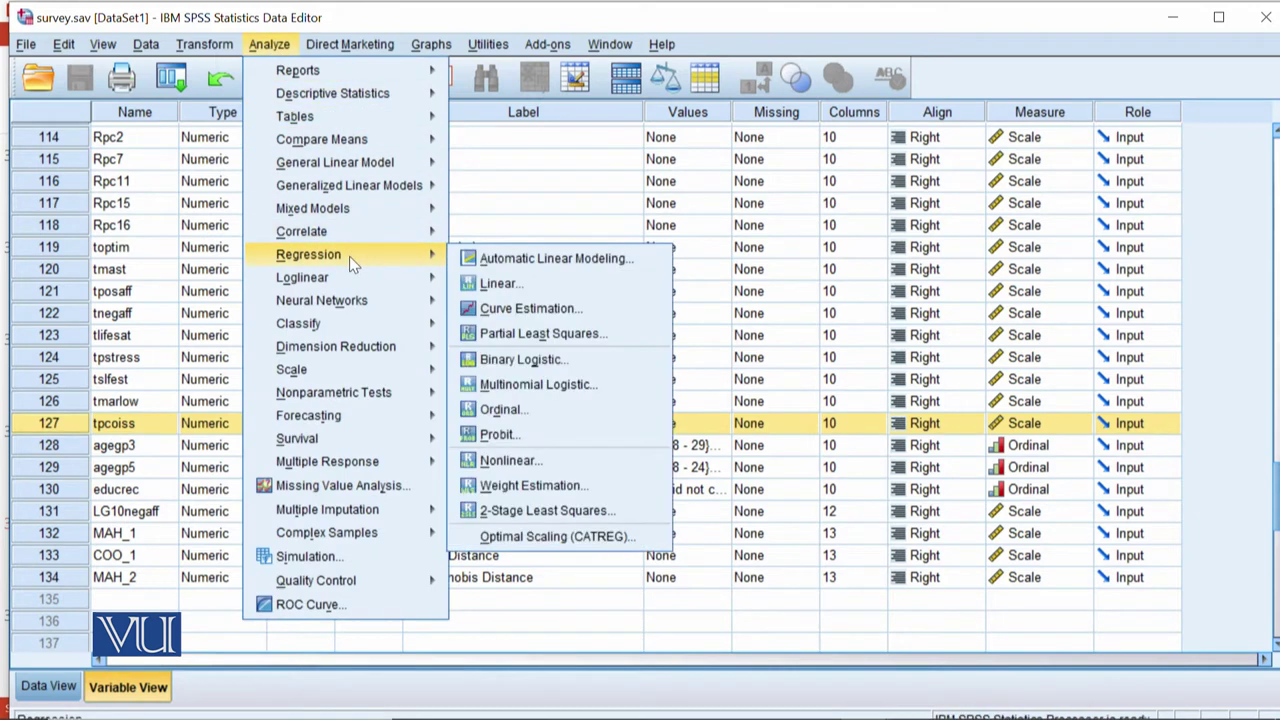
left_click(500, 284)
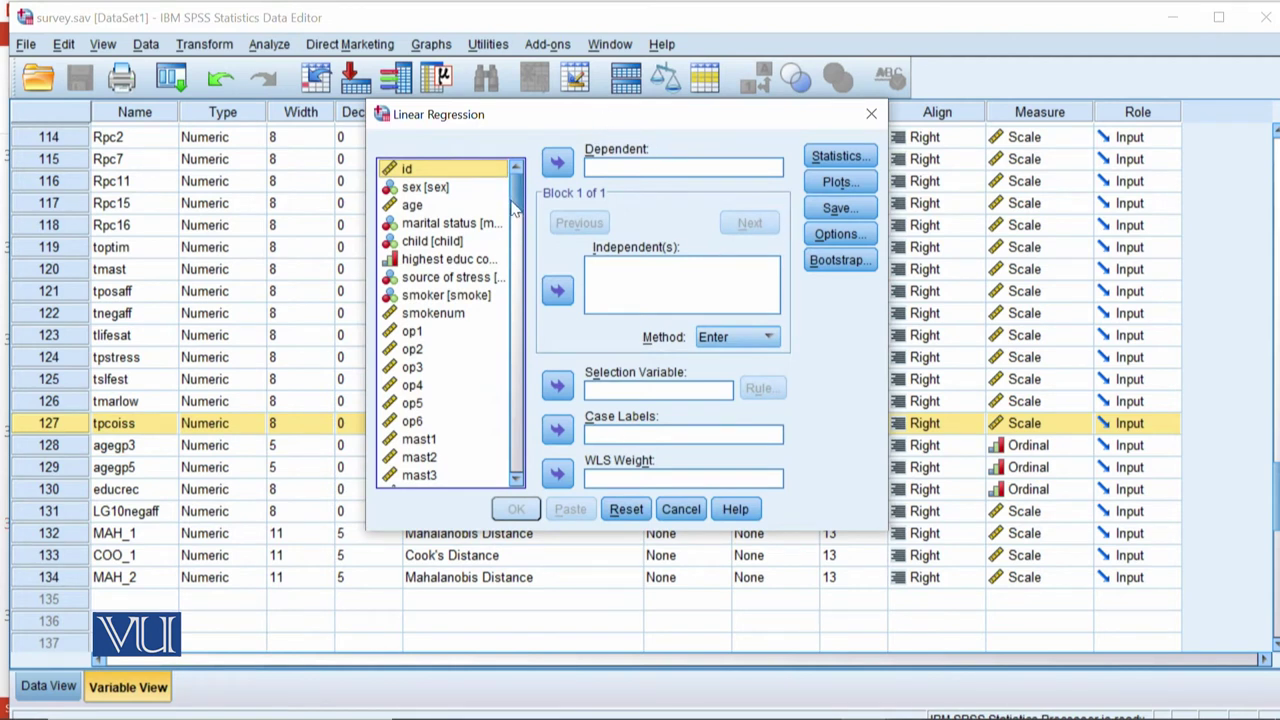
left_click_drag(514, 205, 514, 452)
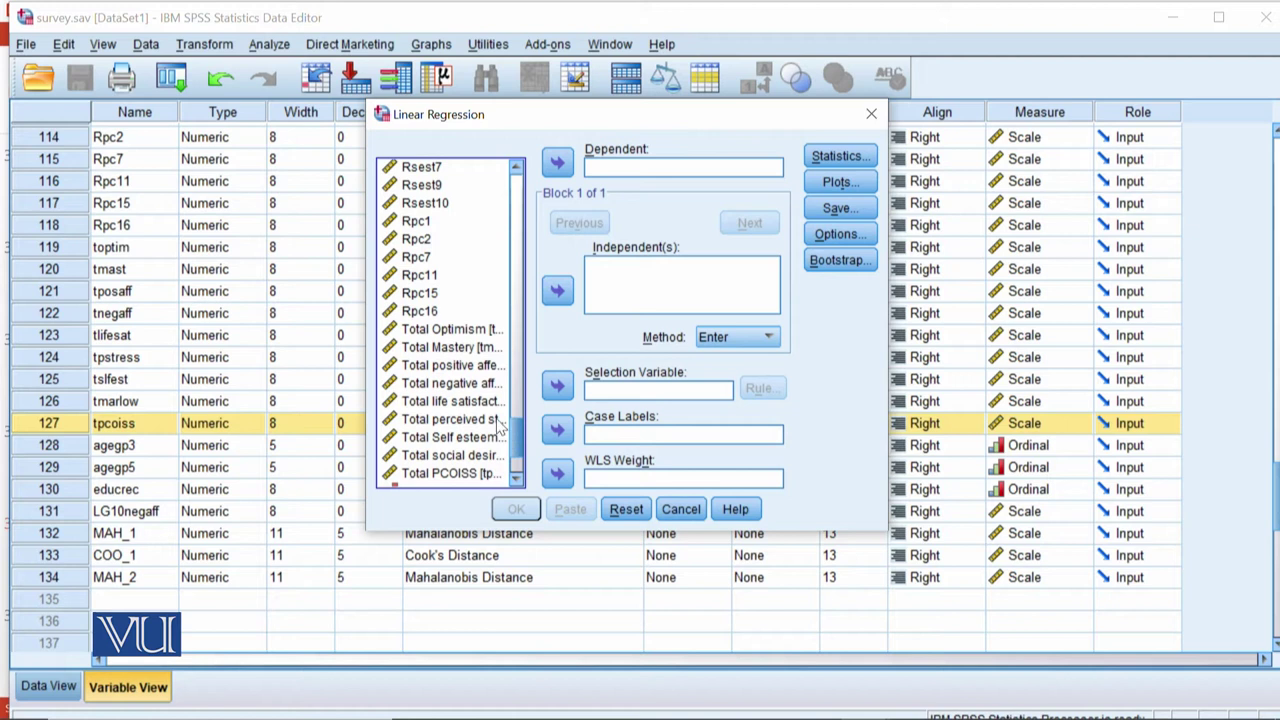
left_click(499, 425)
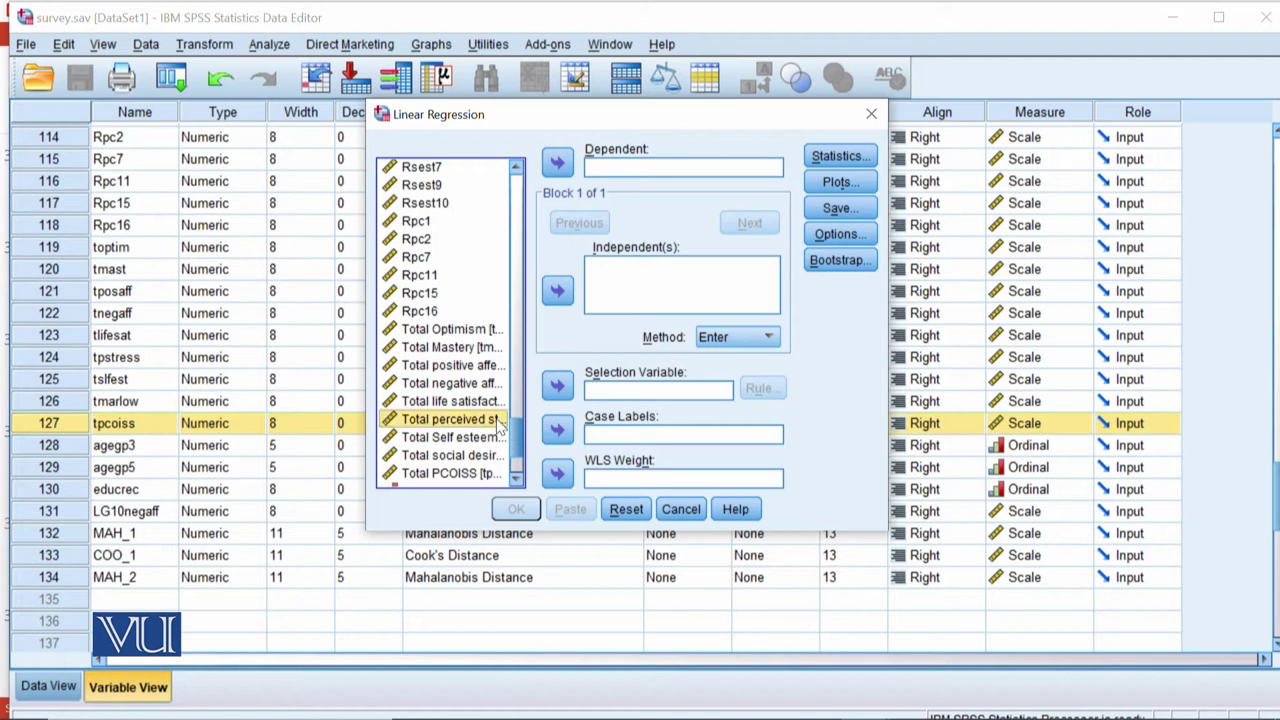
left_click(557, 163)
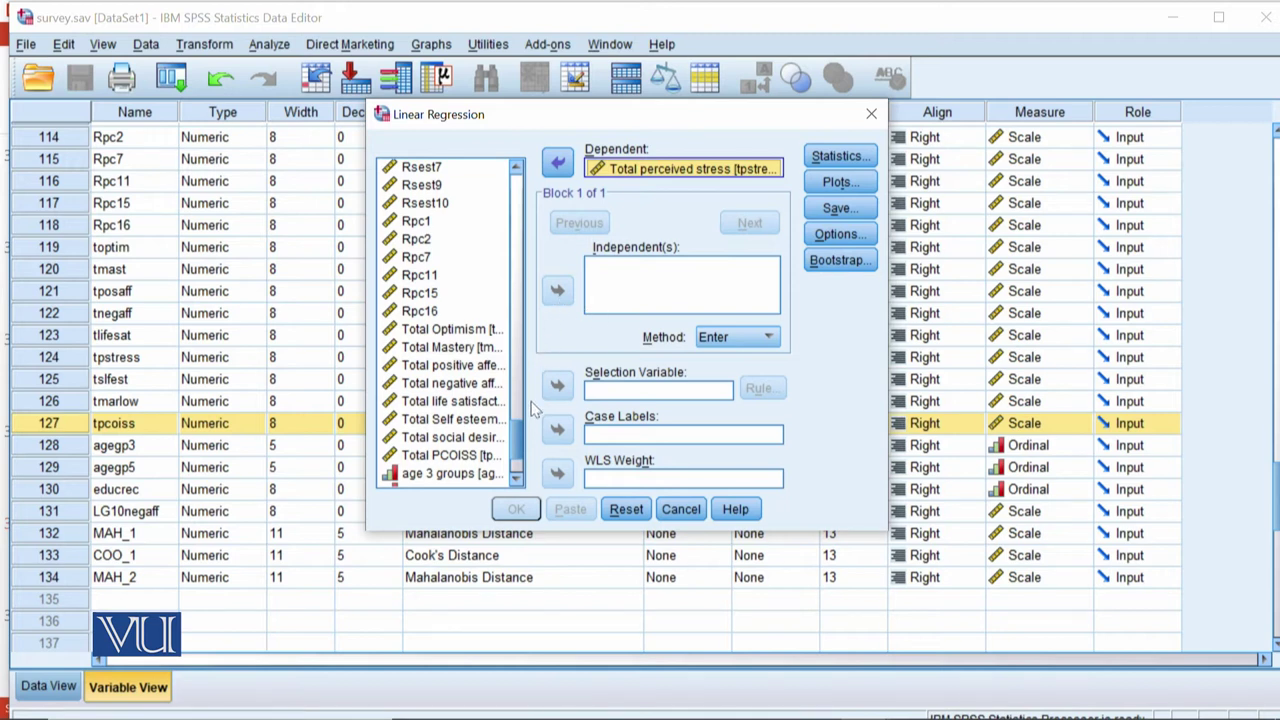
Add sex, Total PCOISS and Total Mastery as independent variables.
left_click_drag(516, 426, 534, 184)
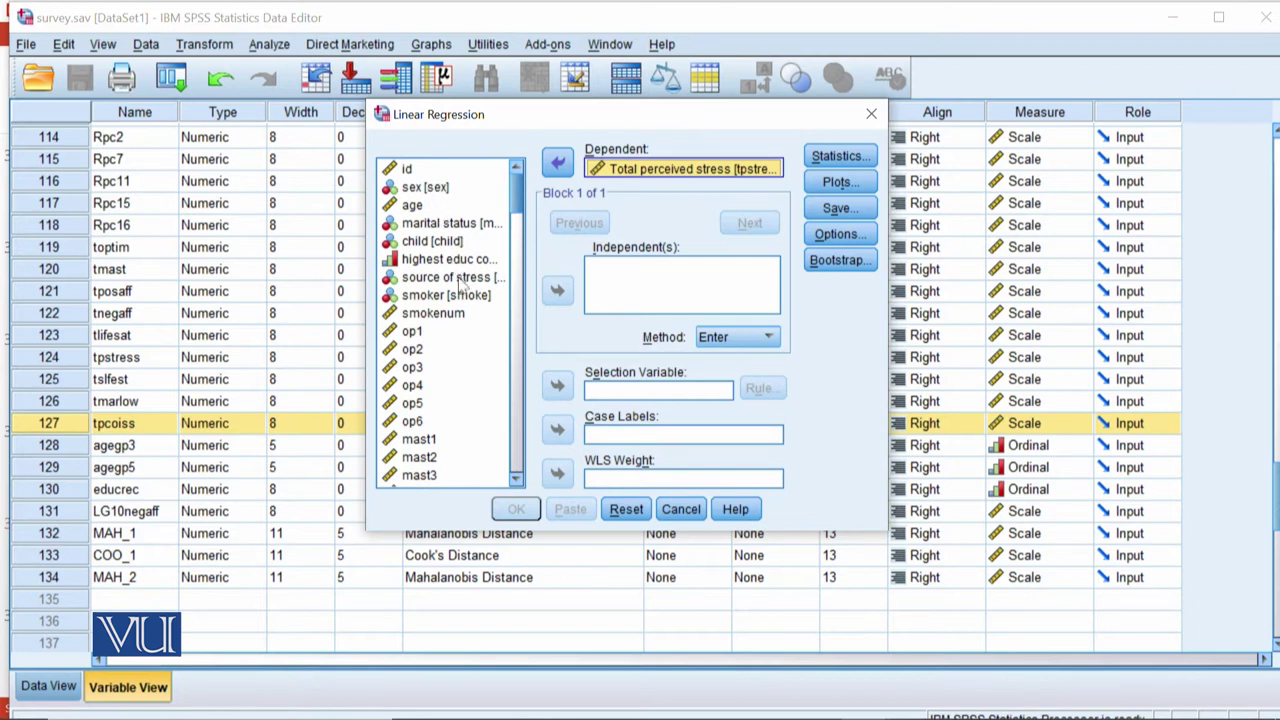
left_click(452, 186)
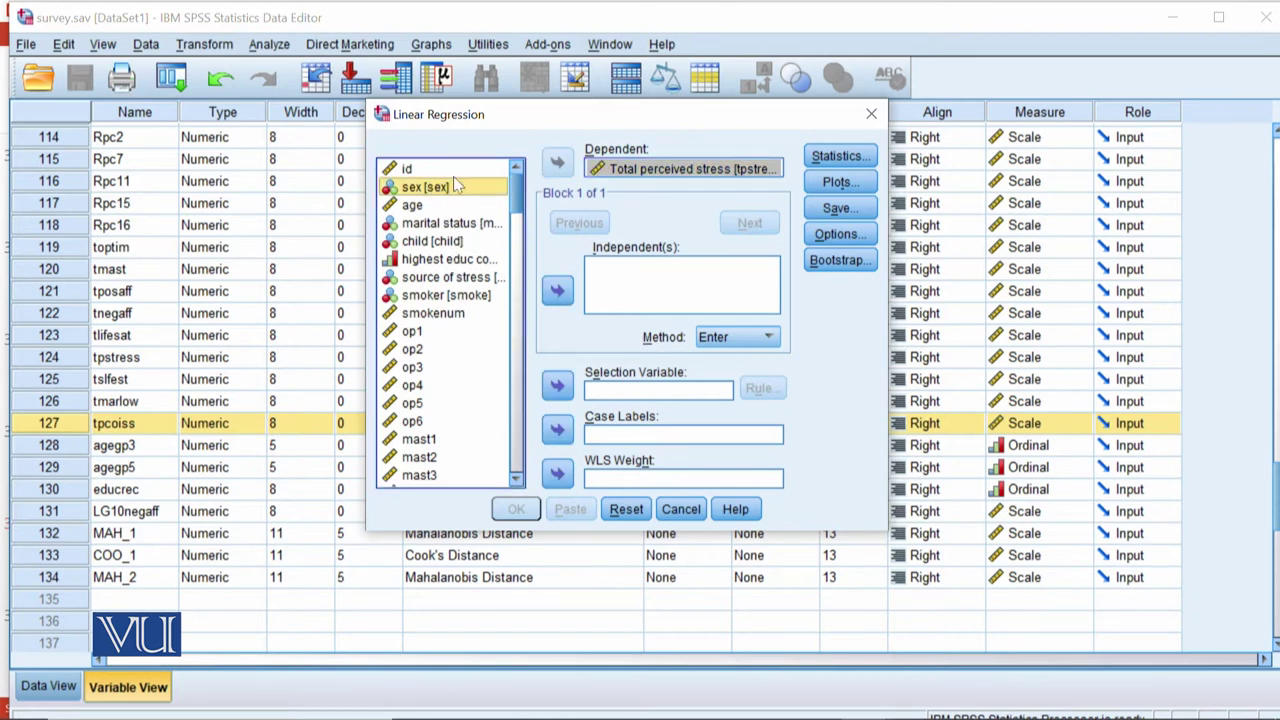
left_click(558, 292)
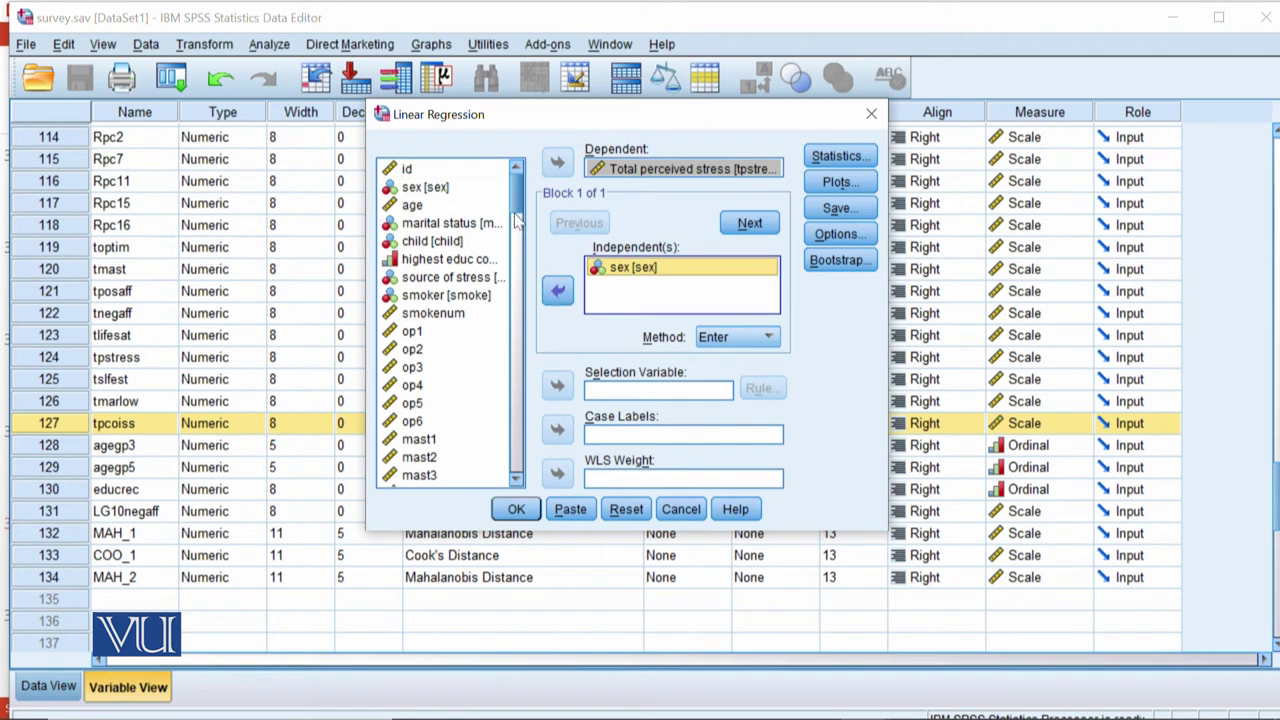
left_click_drag(516, 196, 524, 458)
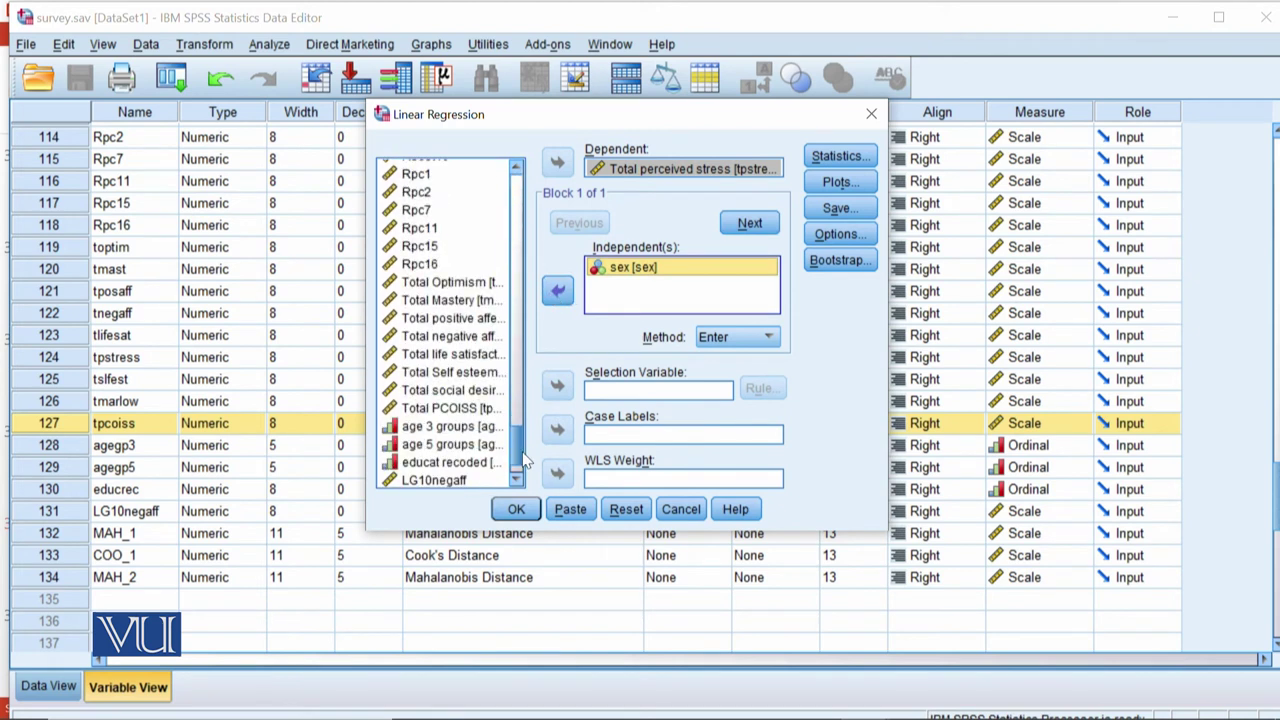
left_click(478, 410)
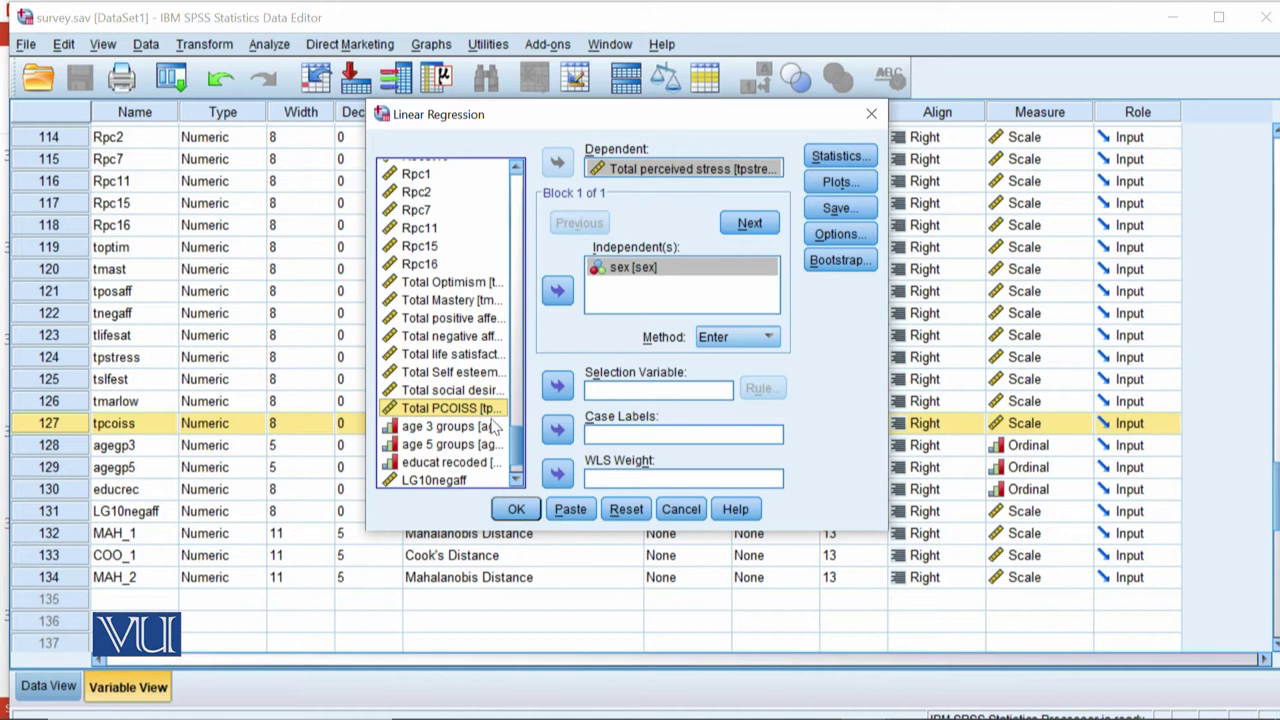
left_click(558, 292)
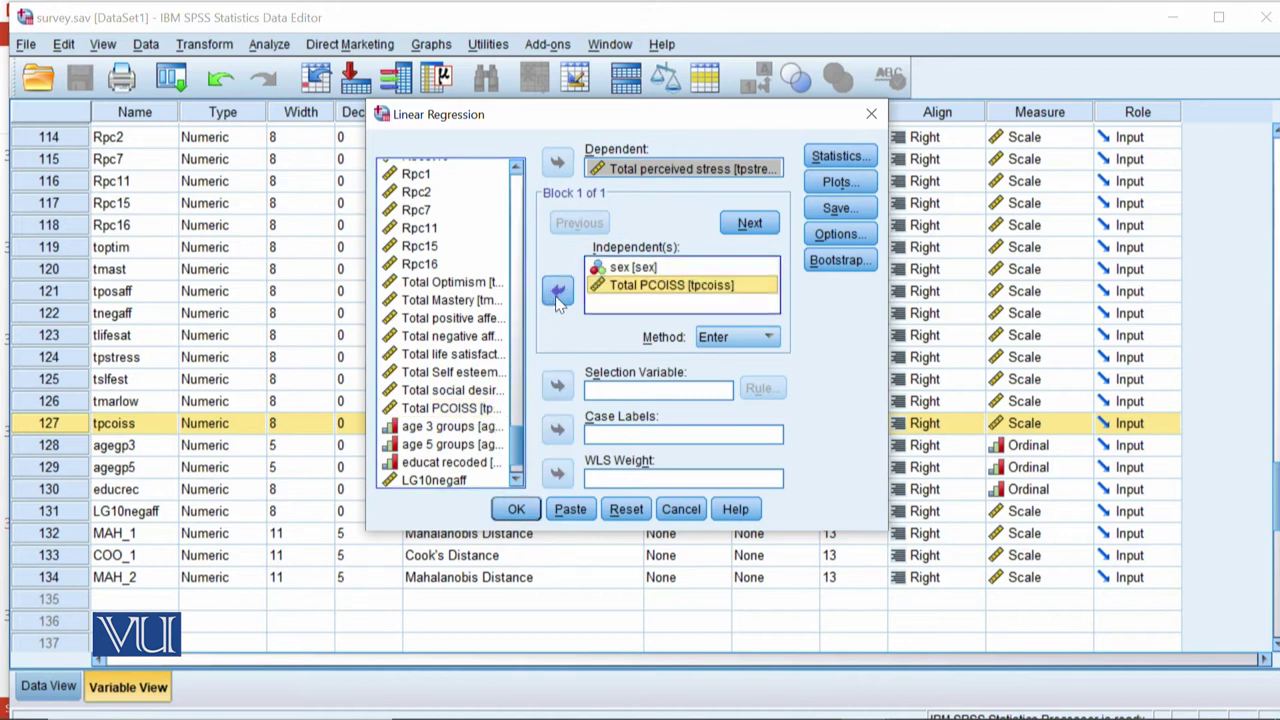
left_click(487, 302)
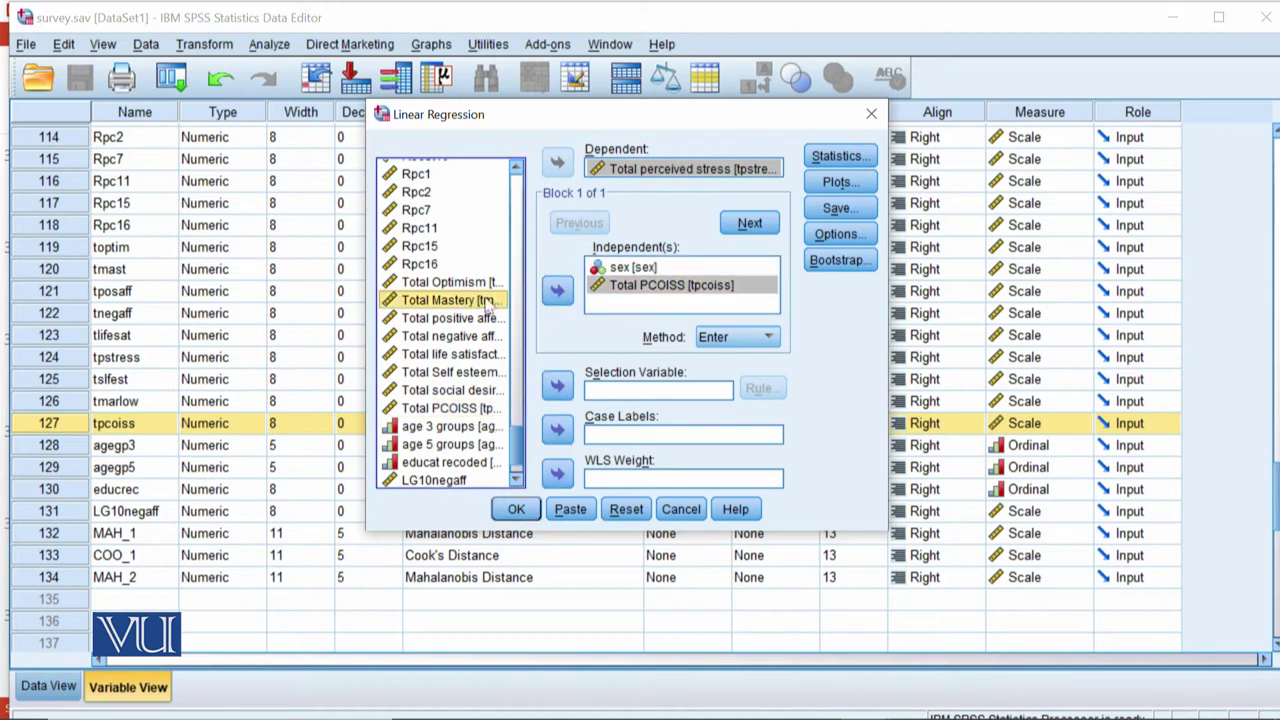
left_click(558, 291)
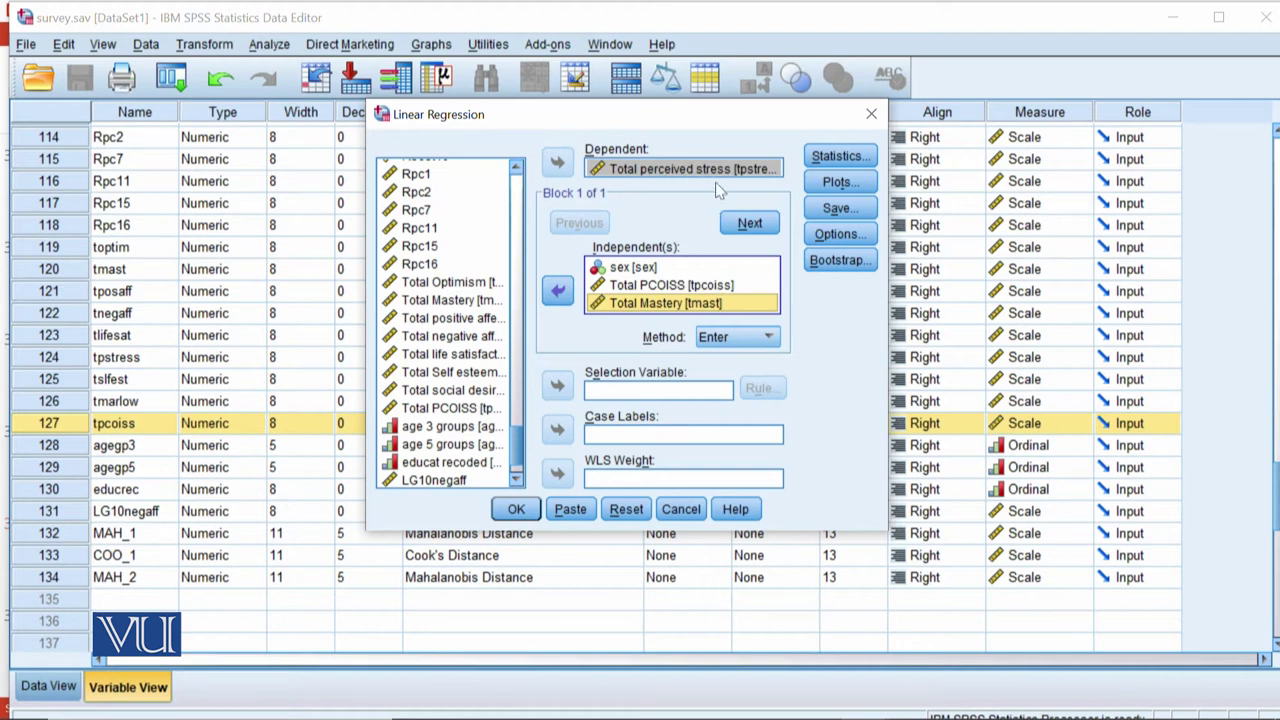
In regression Statistics, tick Descriptives, Collinearity diagnostics and Durbin-Watson, then confirm.
left_click(835, 157)
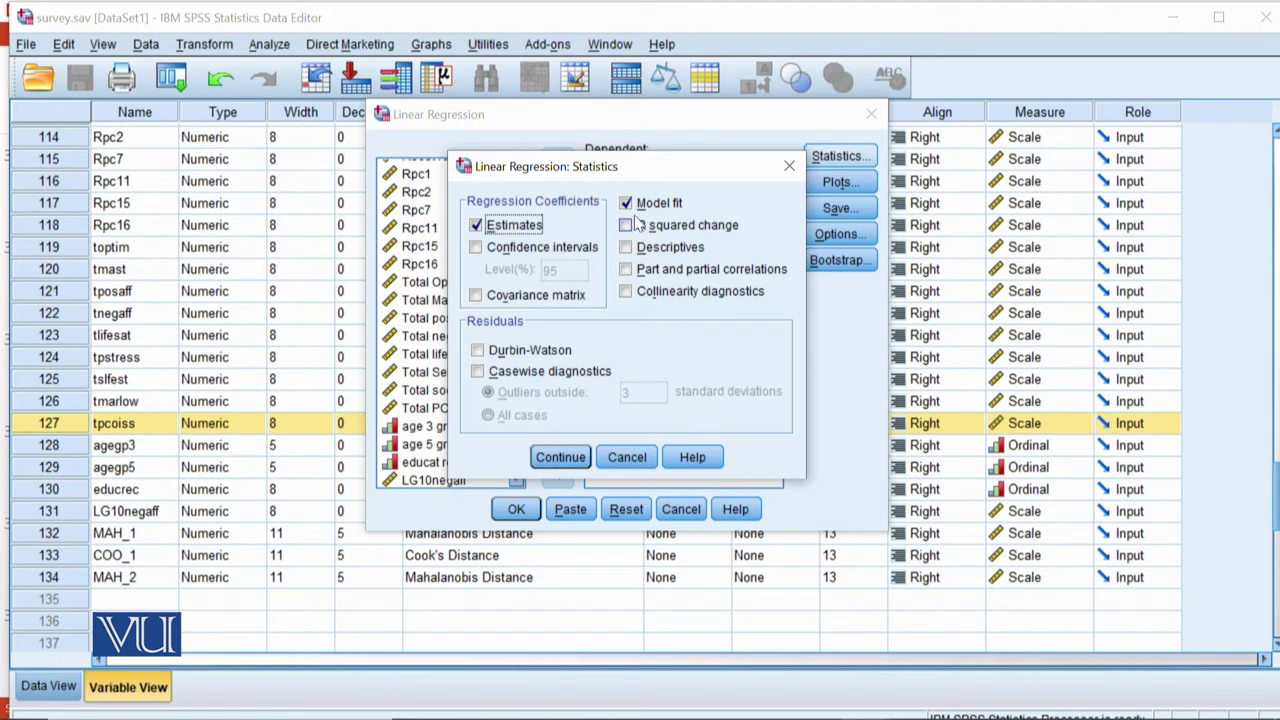
left_click(688, 250)
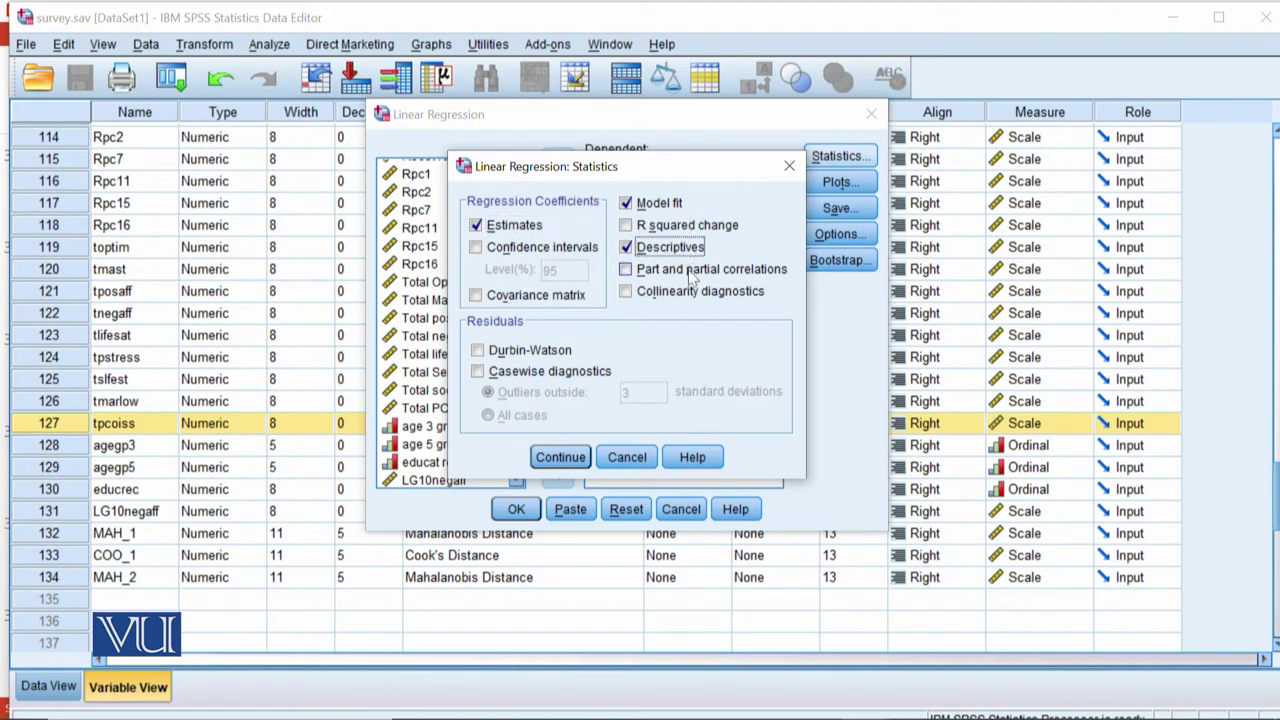
left_click(696, 294)
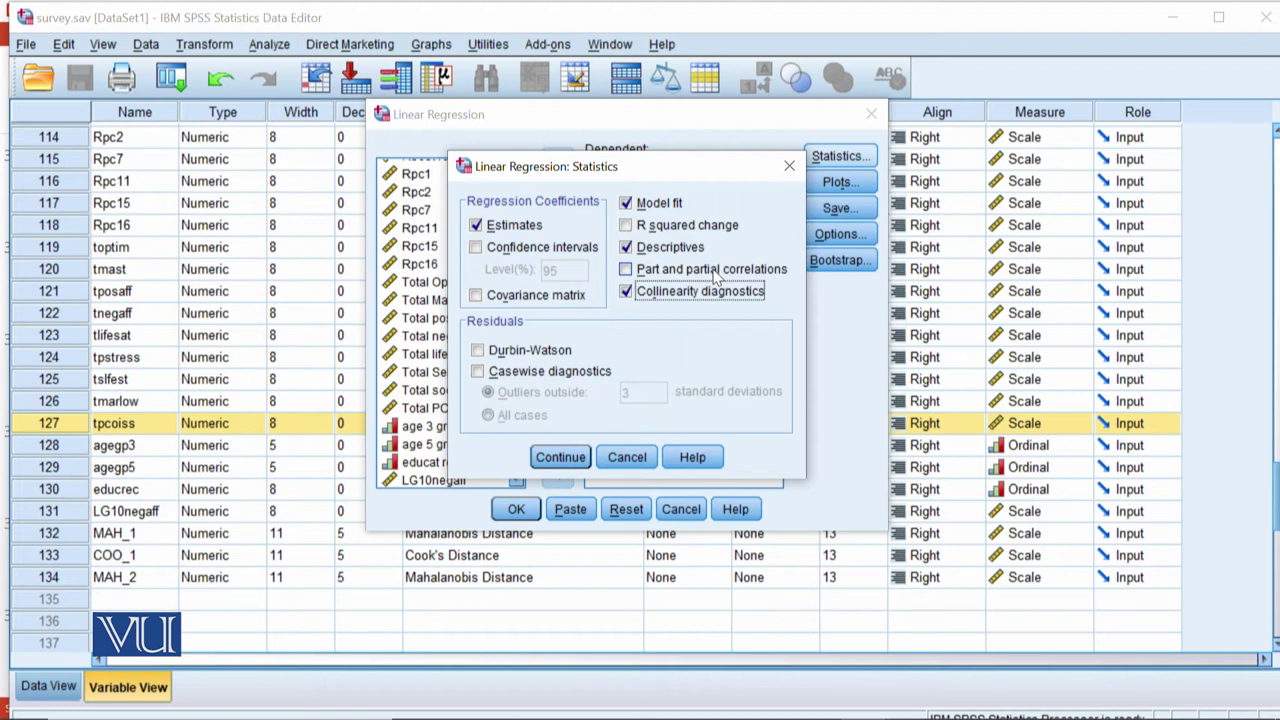
left_click(557, 357)
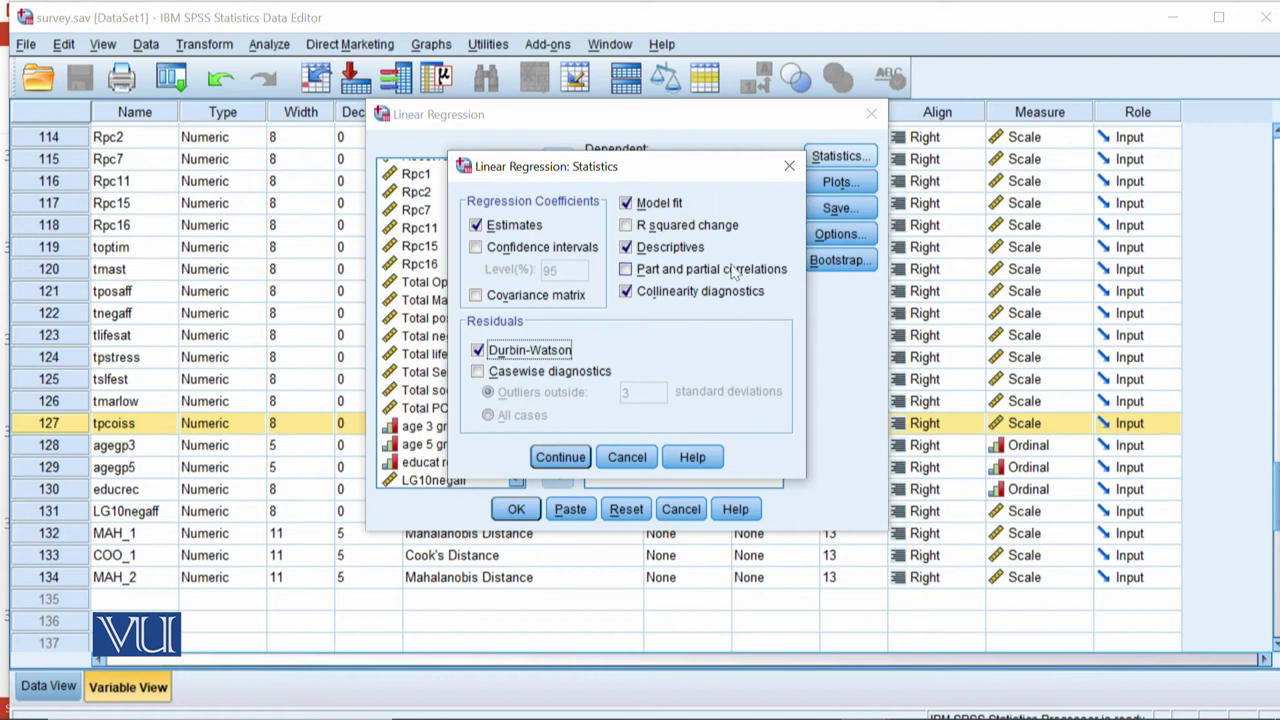
left_click(561, 457)
Plot *ZRESID (Y) against *ZPRED (X) and add a normal probability plot.
left_click(824, 184)
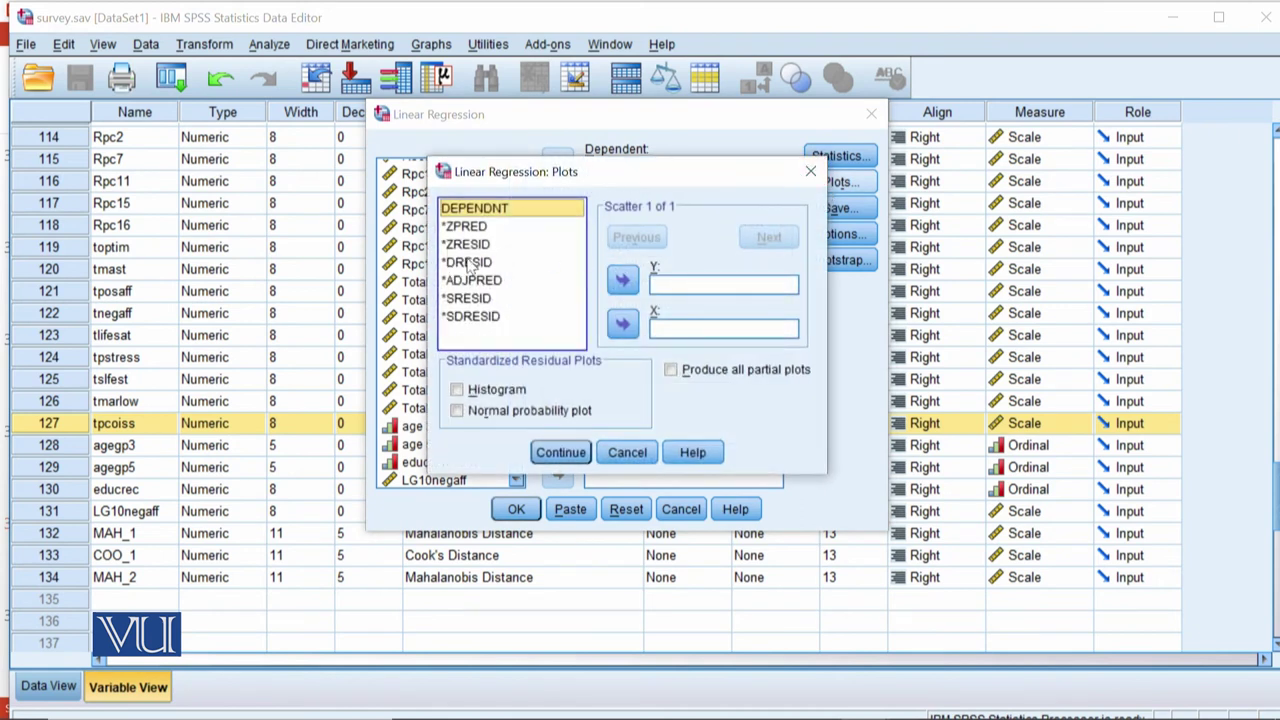
left_click(472, 227)
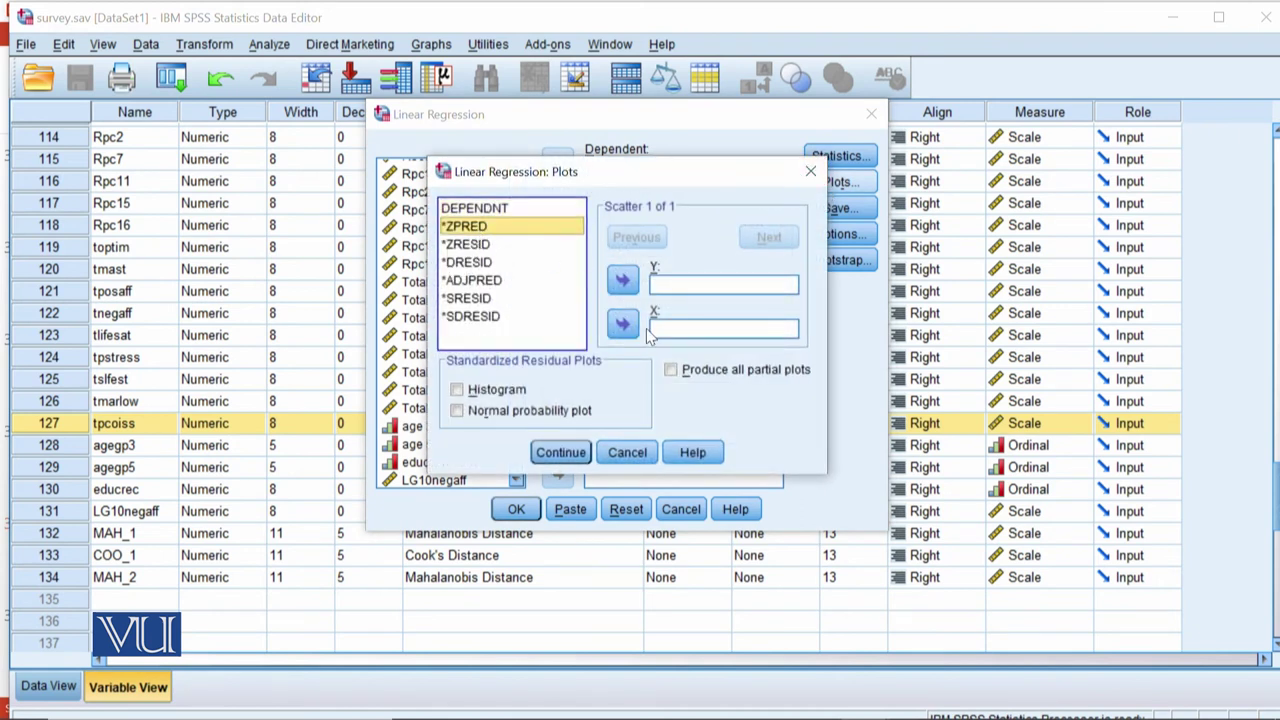
left_click(623, 324)
left_click(484, 245)
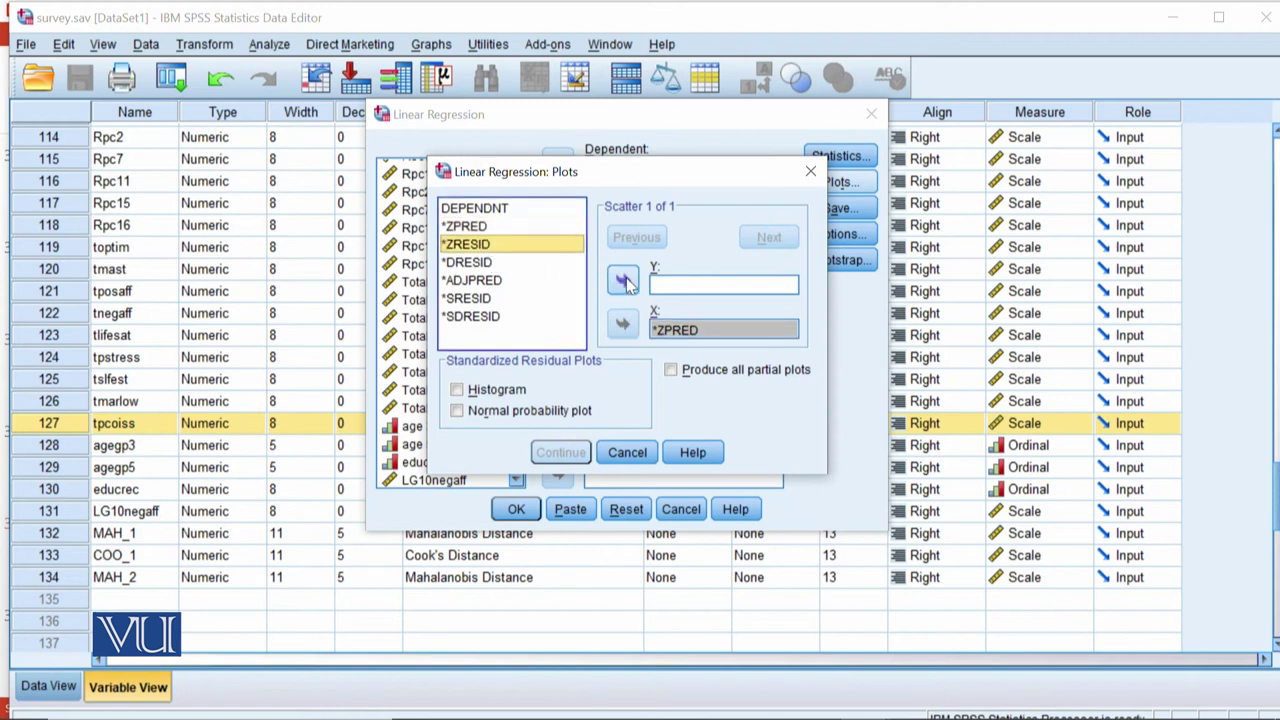
left_click(623, 282)
left_click(547, 418)
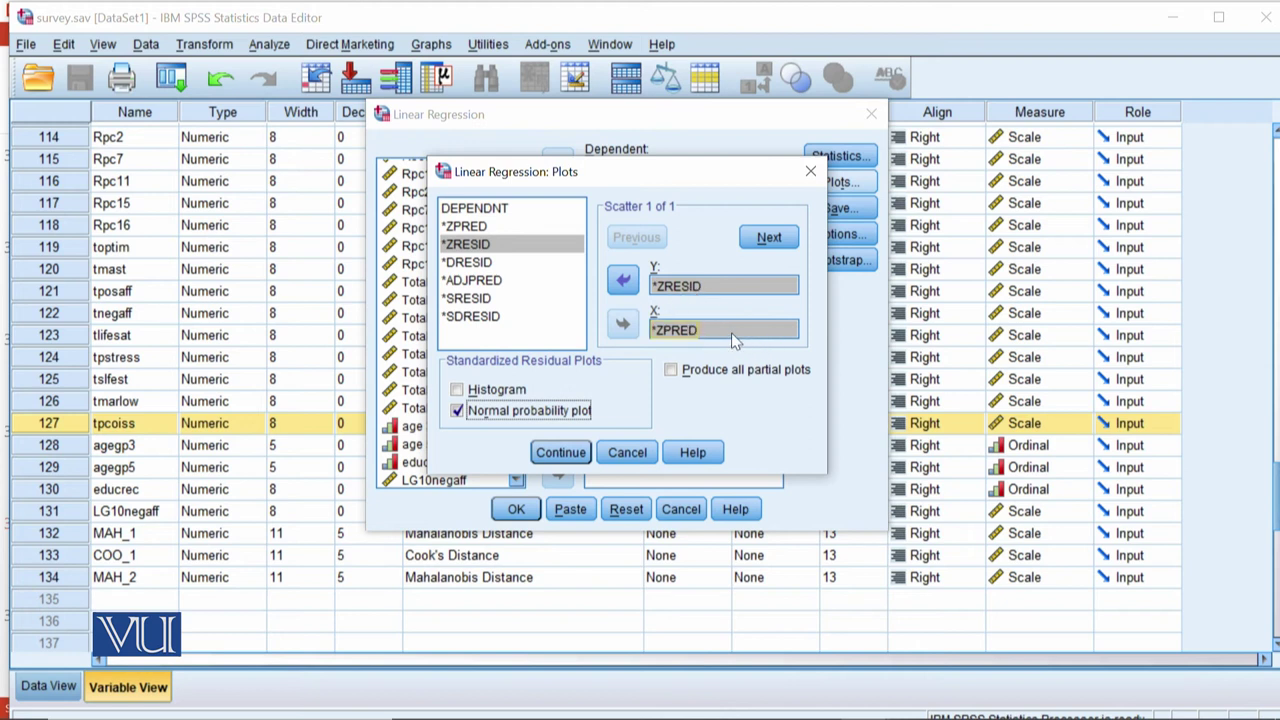
left_click(561, 453)
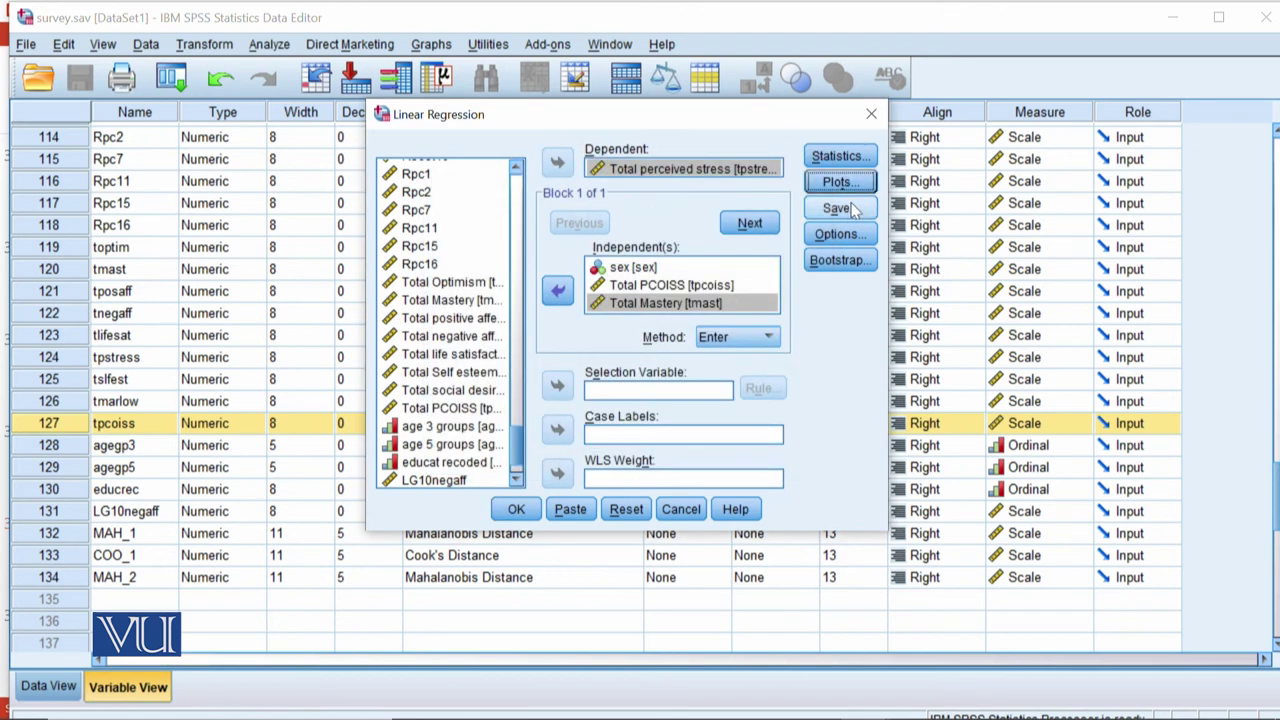
Leave Options unchanged, run the regression, and maximize the output window.
left_click(846, 233)
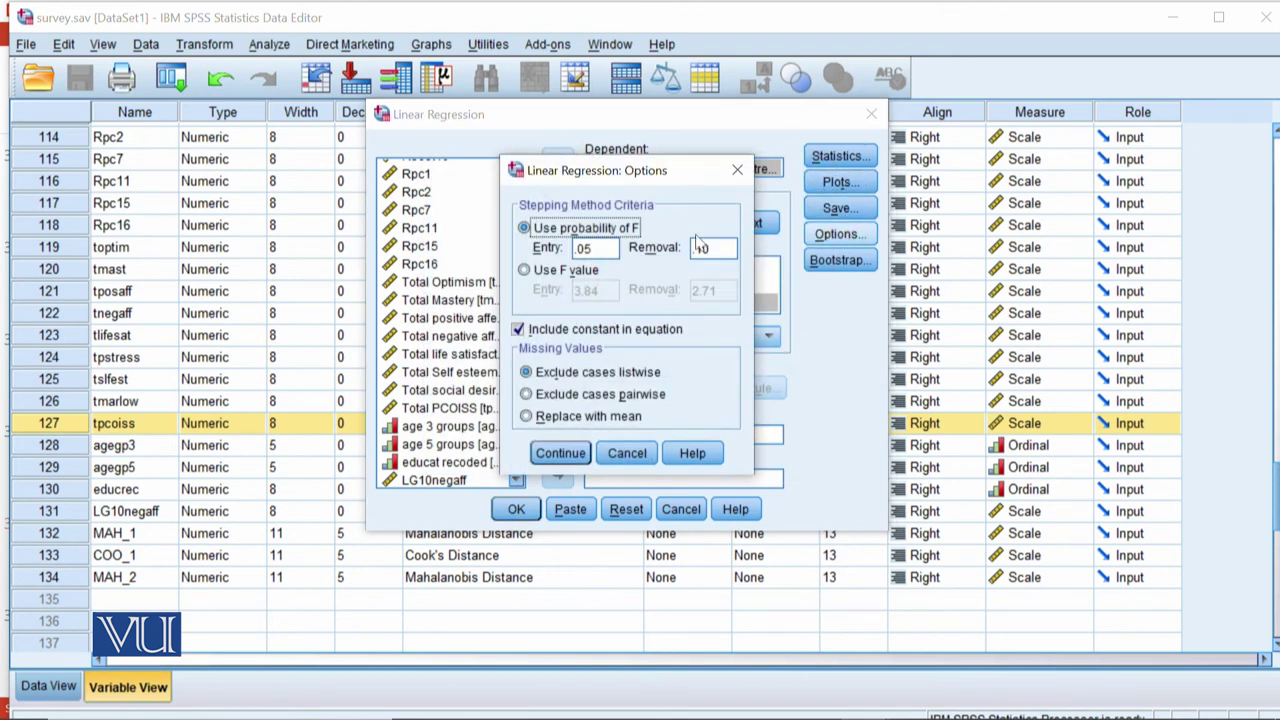
left_click(735, 170)
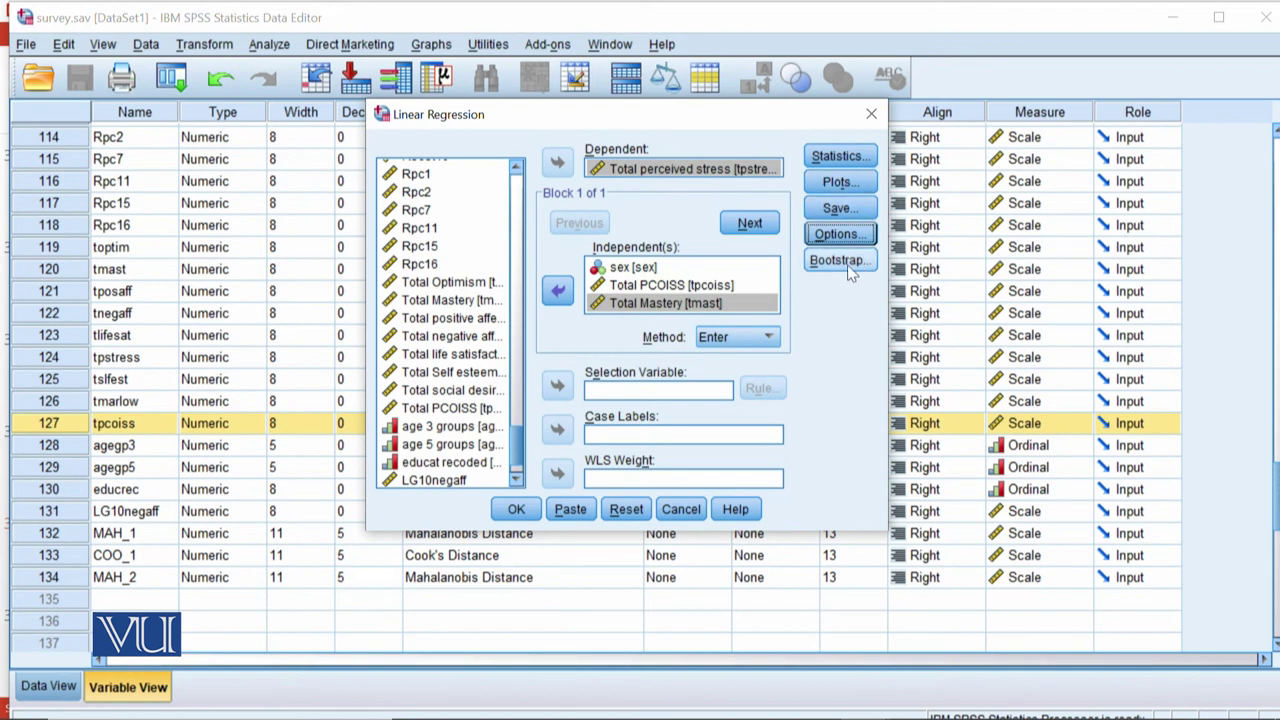
left_click(513, 511)
double_click(980, 143)
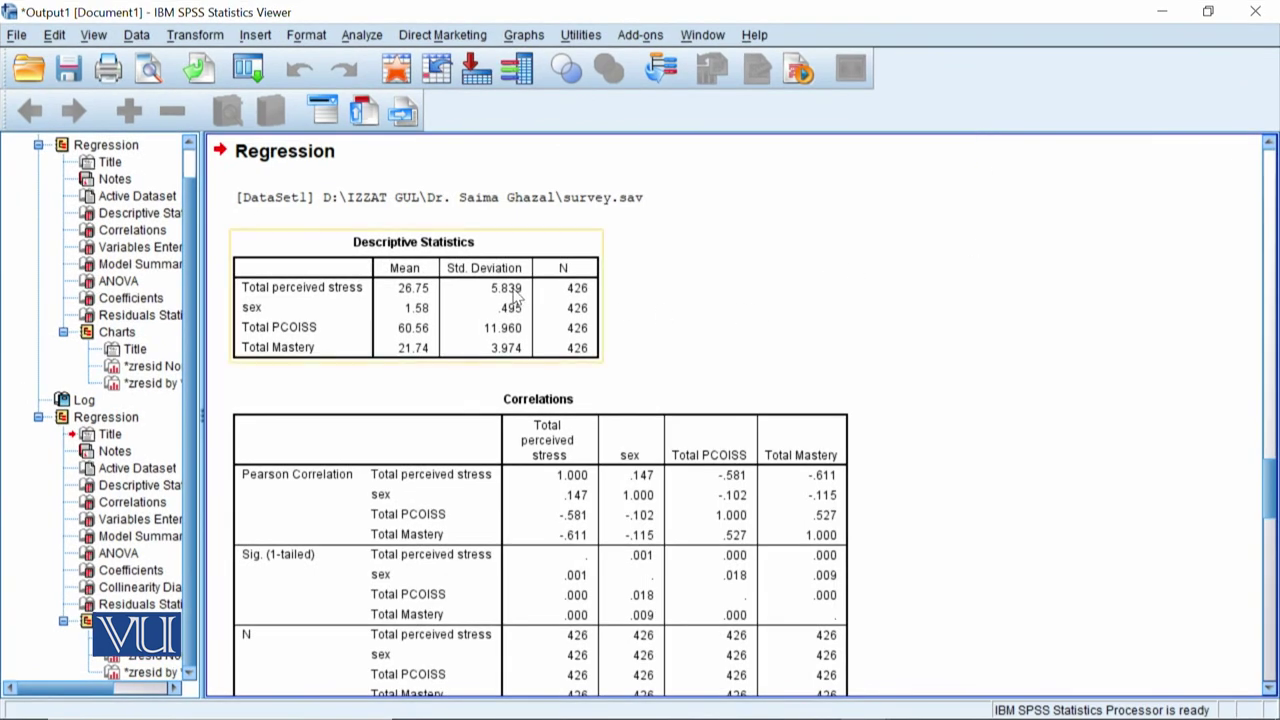
Scroll the output past the Model Summary, ANOVA and Coefficients tables toward the Normal P-P plot.
scroll(1272, 488, "down", 1)
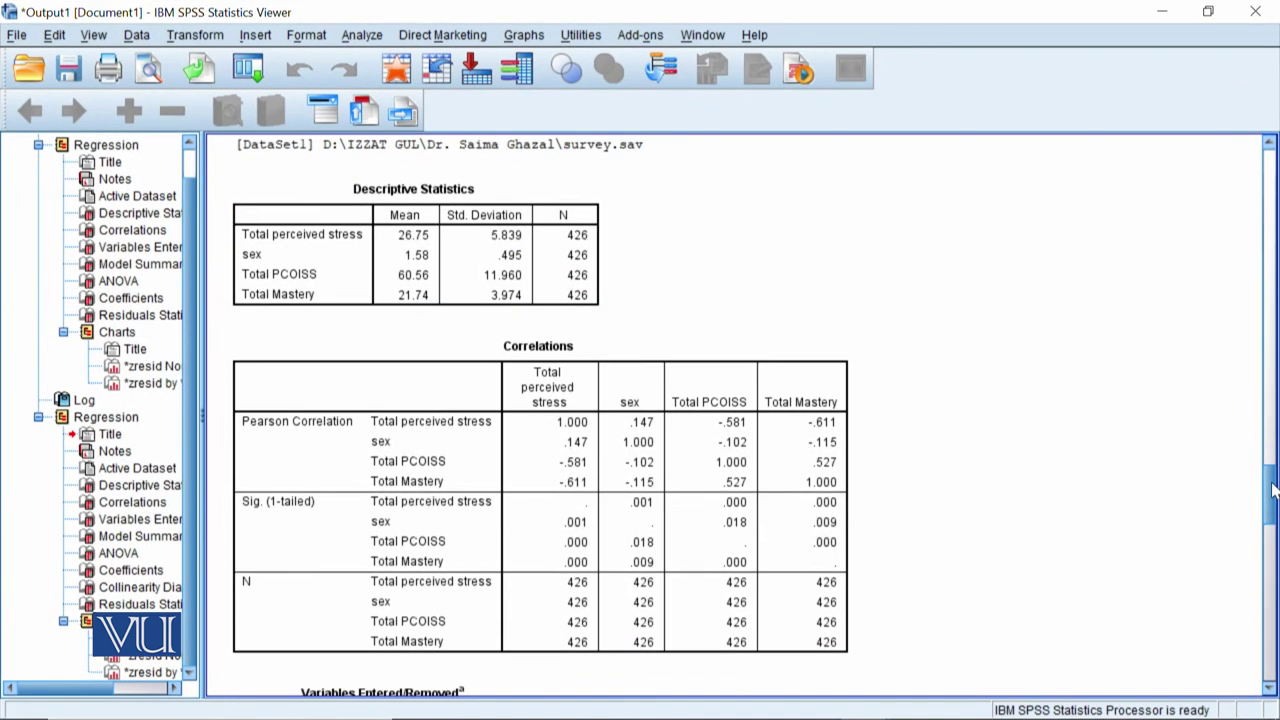
scroll(1272, 488, "down", 1)
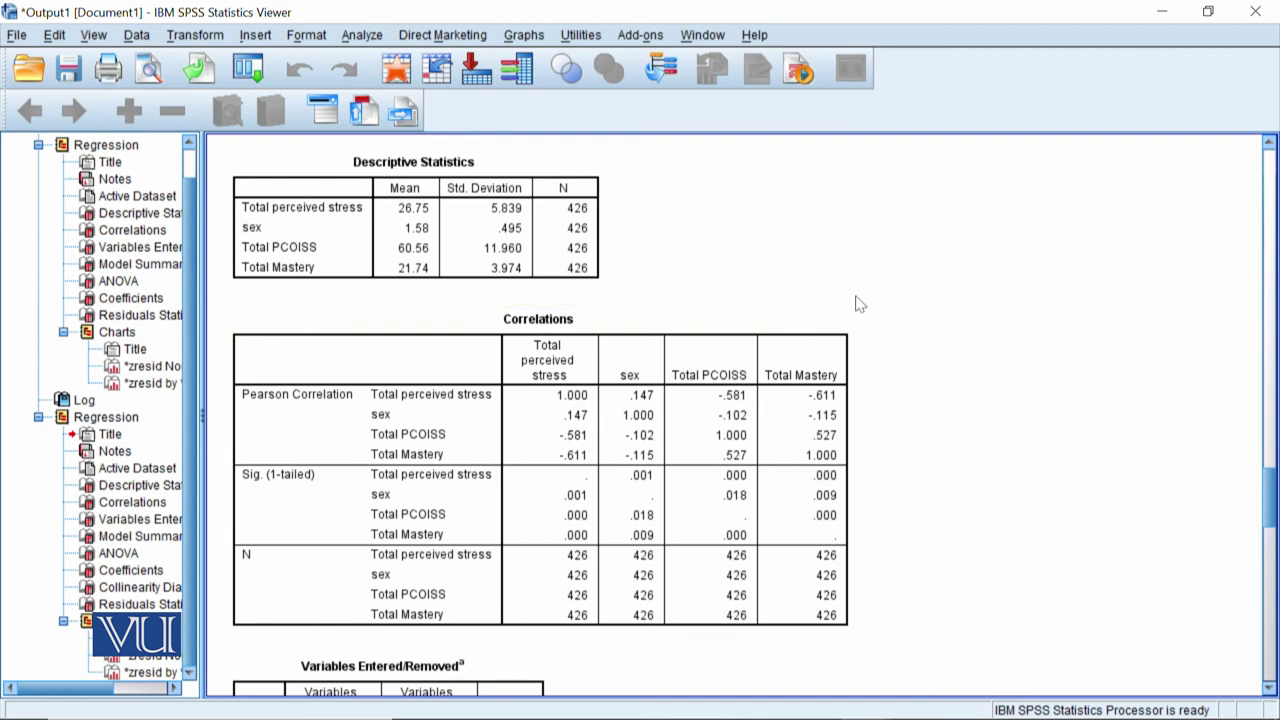
left_click_drag(1274, 460, 1274, 679)
scroll(740, 415, "down", 5)
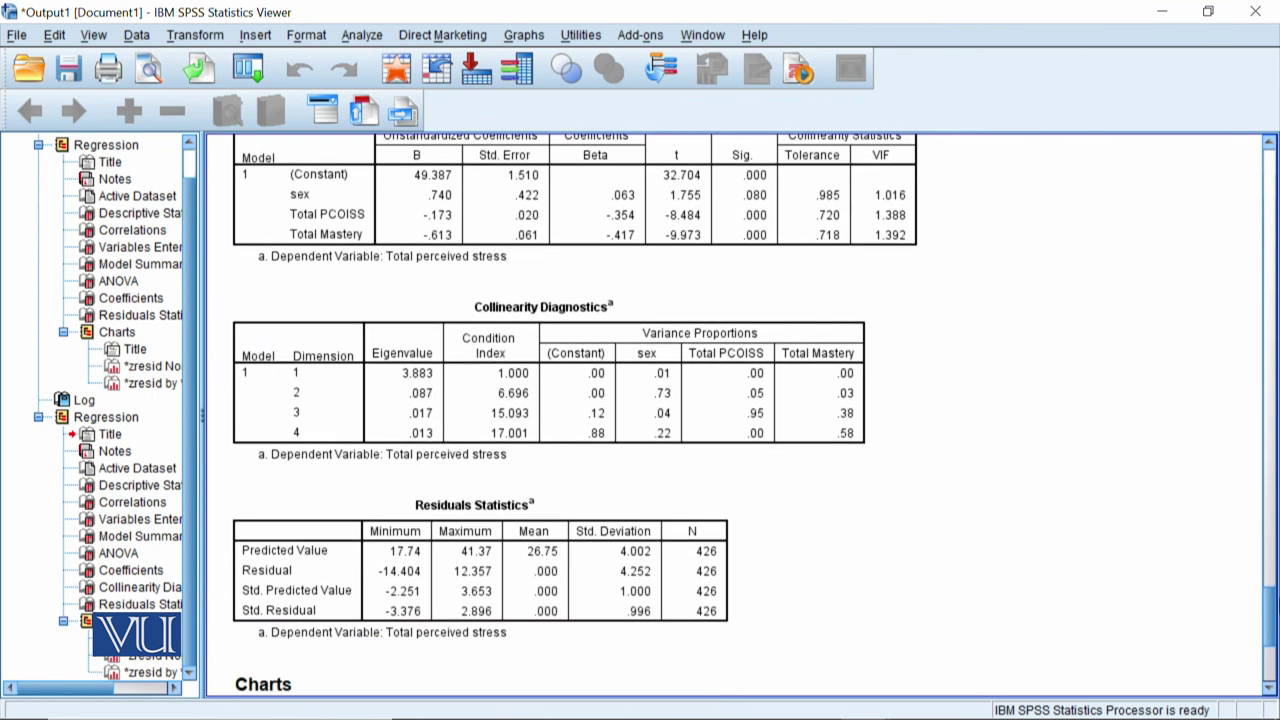